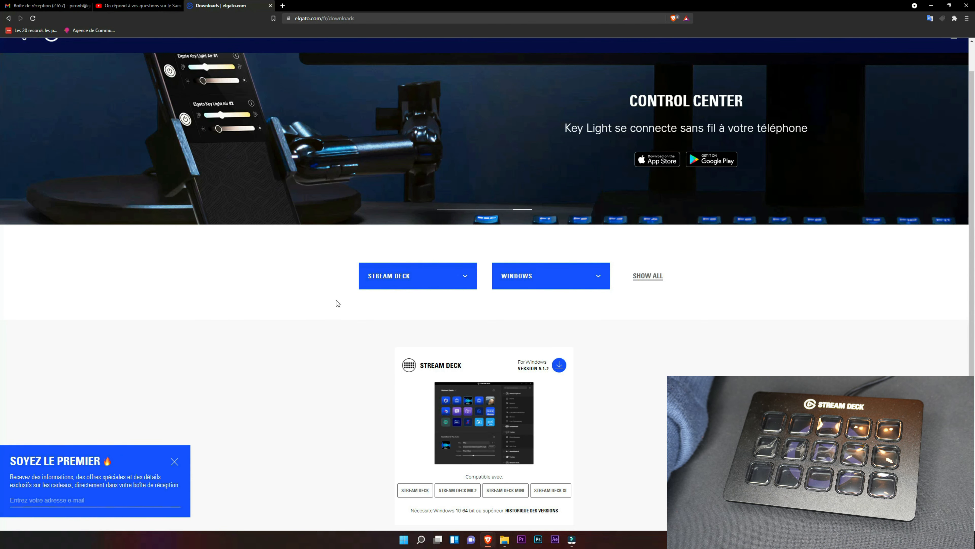
- Filter the Elgato downloads for the Stream Deck product and the Windows platform
scroll(301, 302, "up", 1)
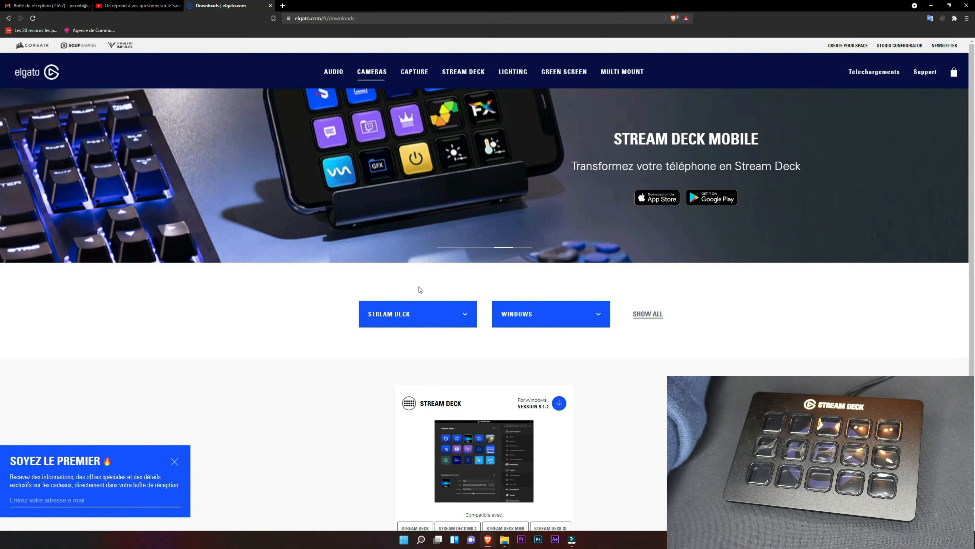
left_click(399, 322)
scroll(408, 378, "up", 5)
scroll(408, 378, "down", 6)
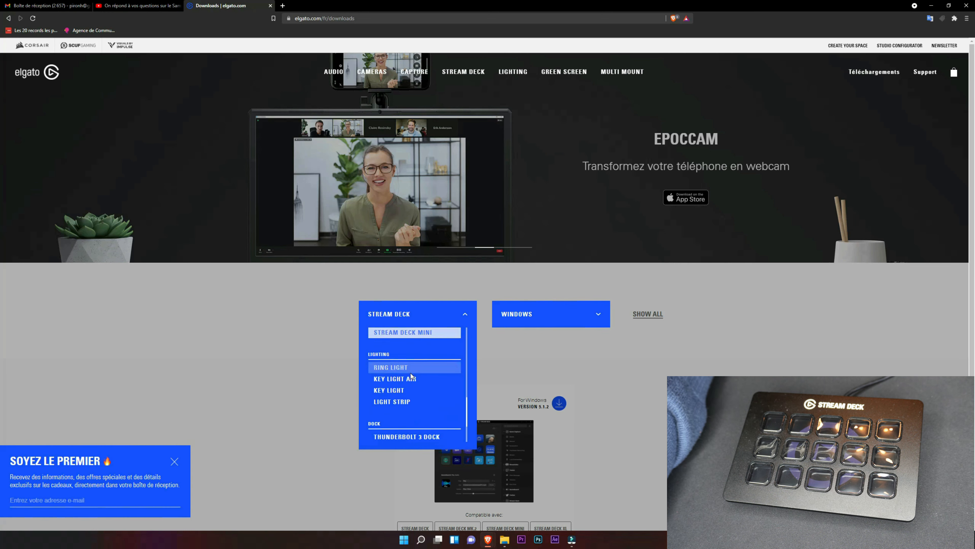
scroll(411, 384, "up", 1)
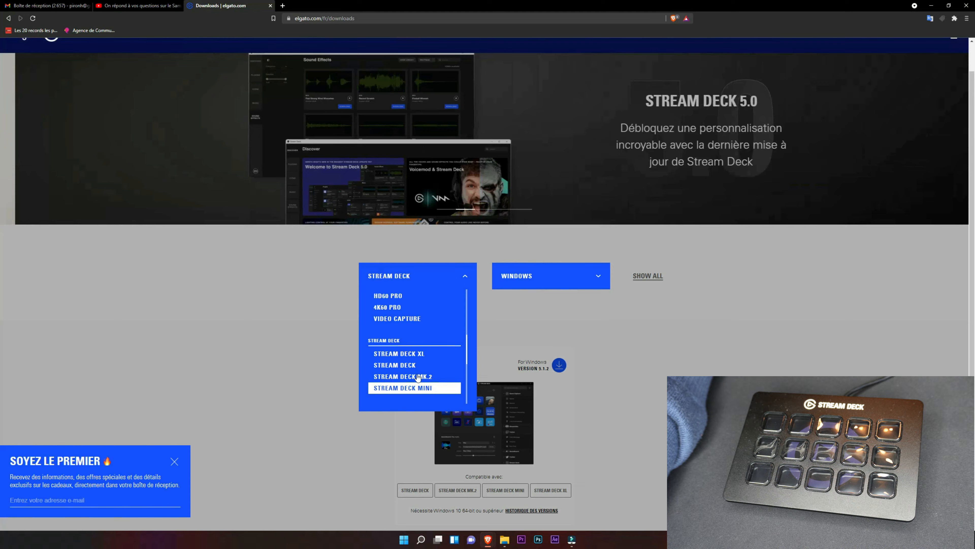
left_click(395, 364)
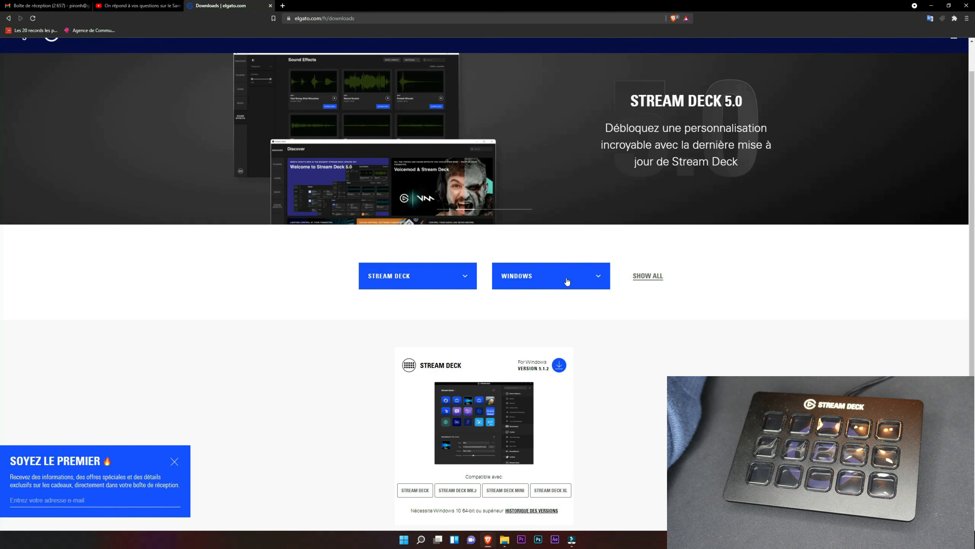
left_click(566, 282)
left_click(534, 308)
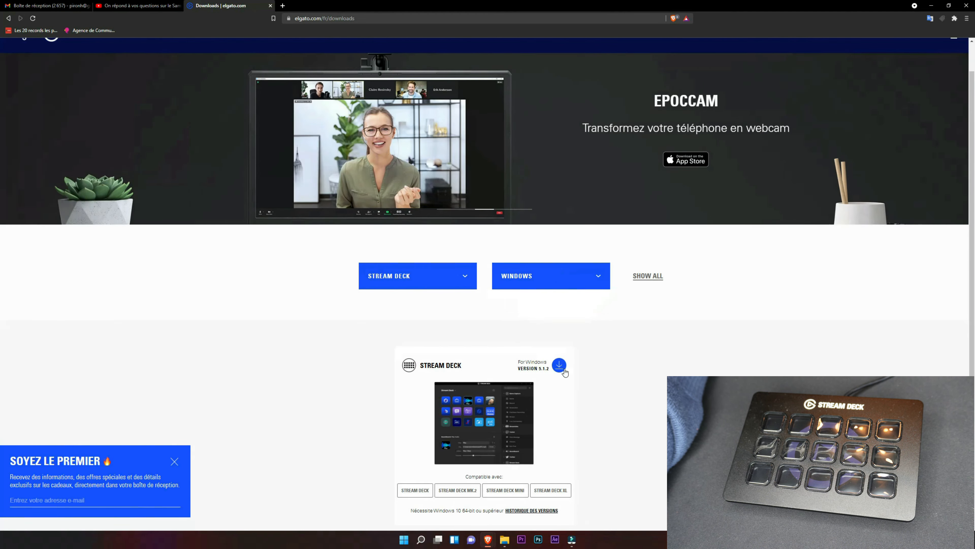
- Download the Stream Deck 5.1.2 Windows installer to the Bureau folder and dismiss the newsletter pop-up
left_click(563, 369)
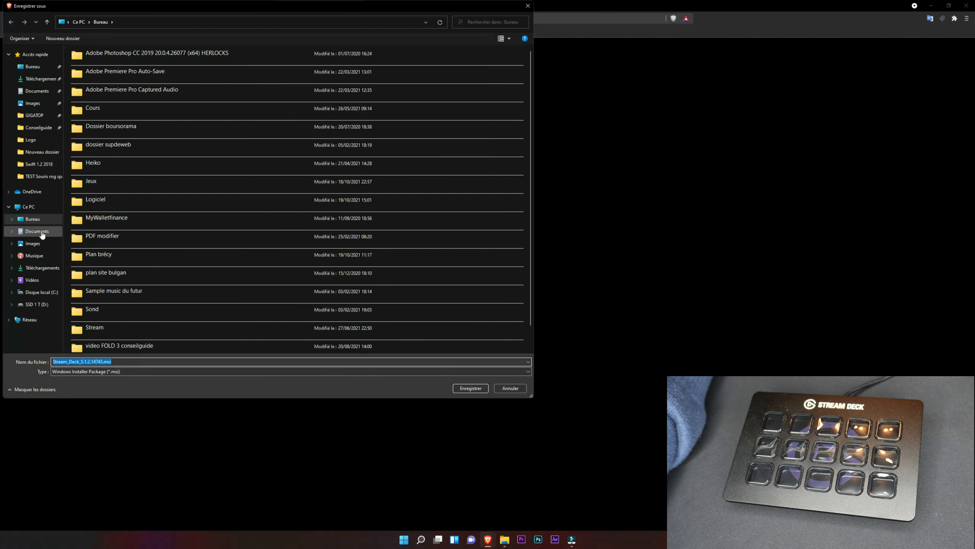
left_click(469, 389)
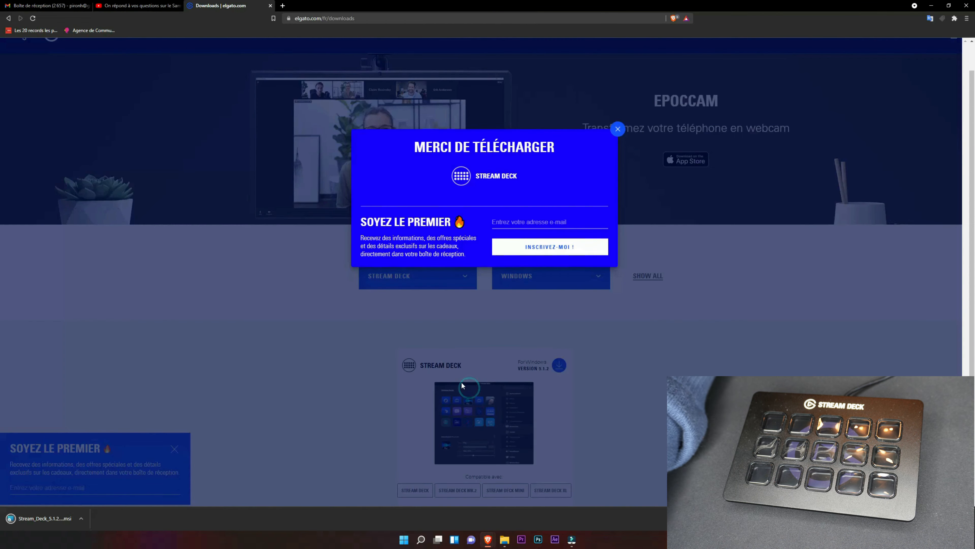
left_click(618, 130)
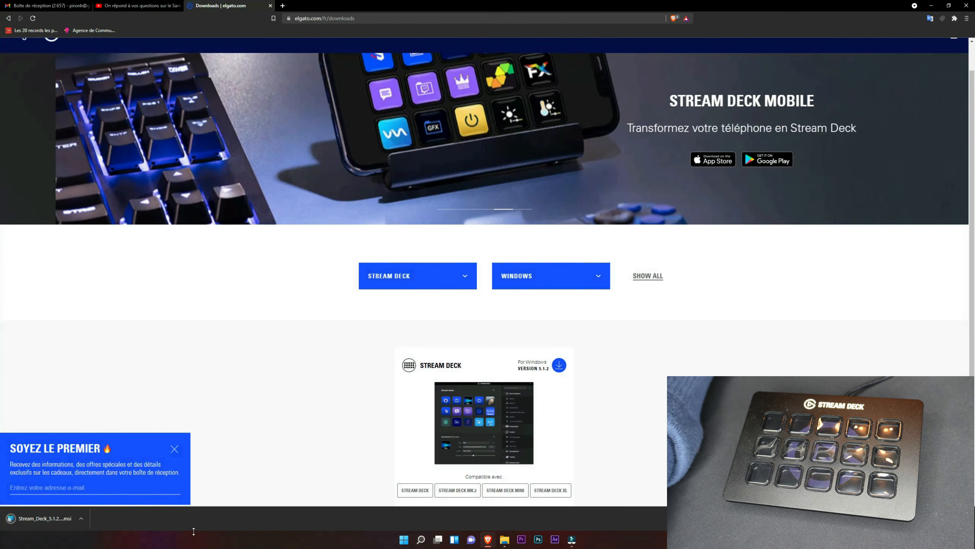
- Run the downloaded Stream Deck installer, accept the licence agreement and complete the installation wizard
left_click(31, 520)
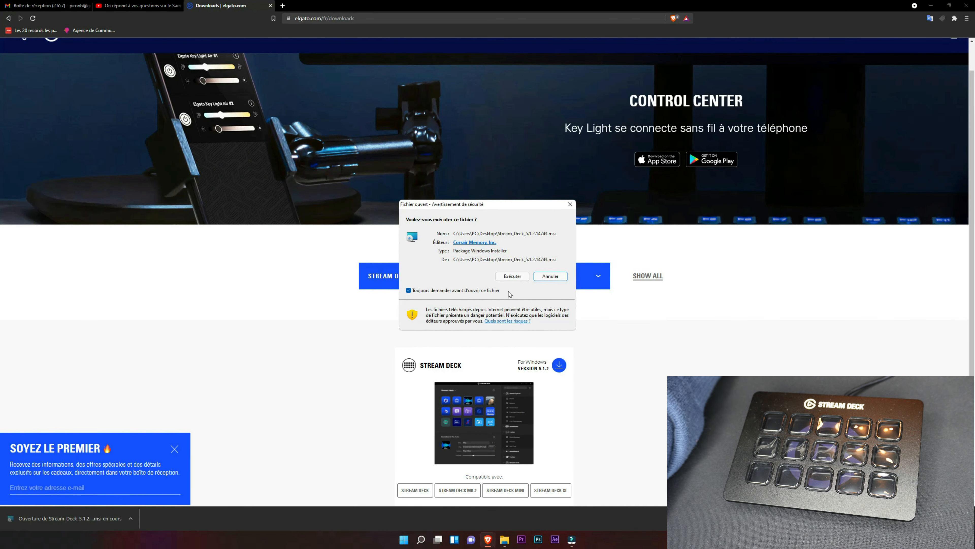
left_click(506, 275)
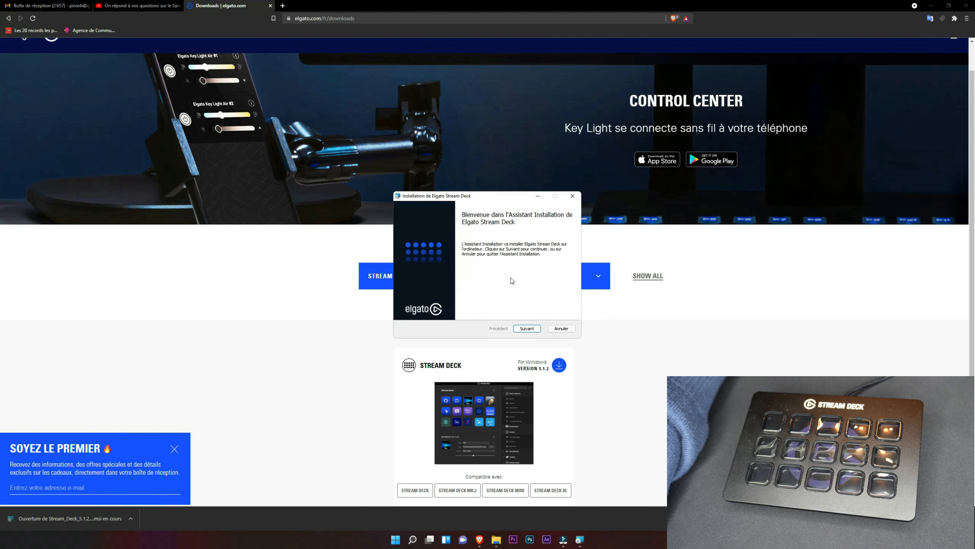
left_click(535, 330)
left_click(421, 312)
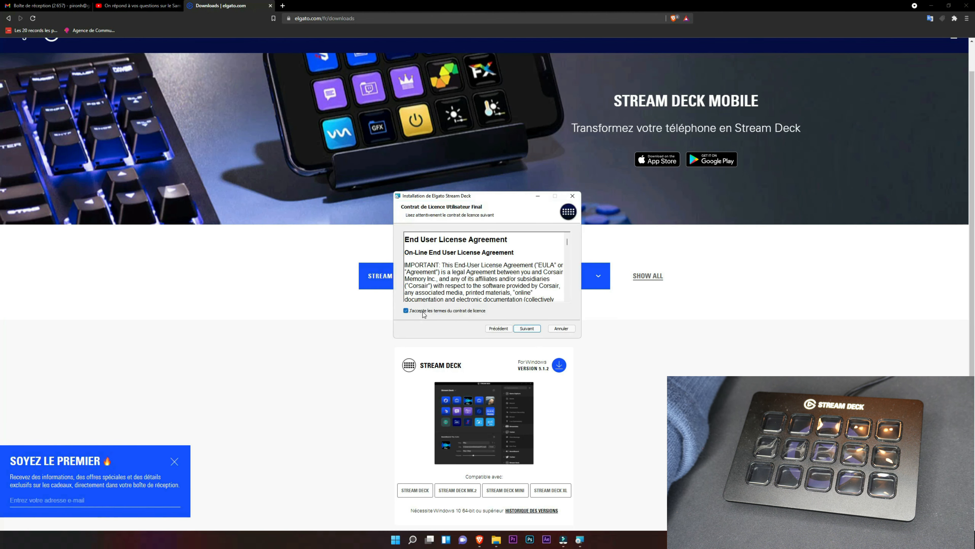
left_click(526, 330)
left_click(525, 329)
left_click(526, 329)
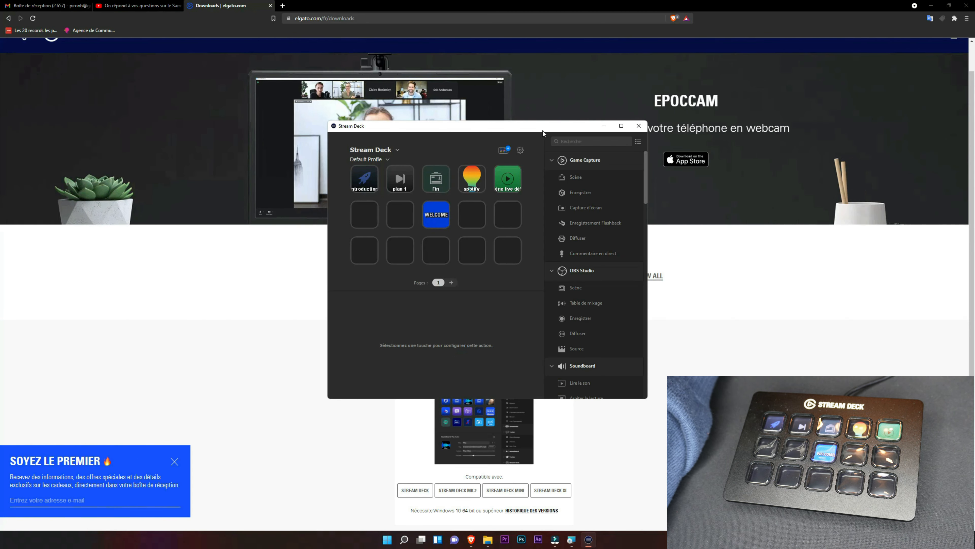
- Reposition the Stream Deck window and look through its list of available actions
left_click_drag(542, 130, 682, 251)
left_click(582, 197)
left_click_drag(600, 243, 524, 133)
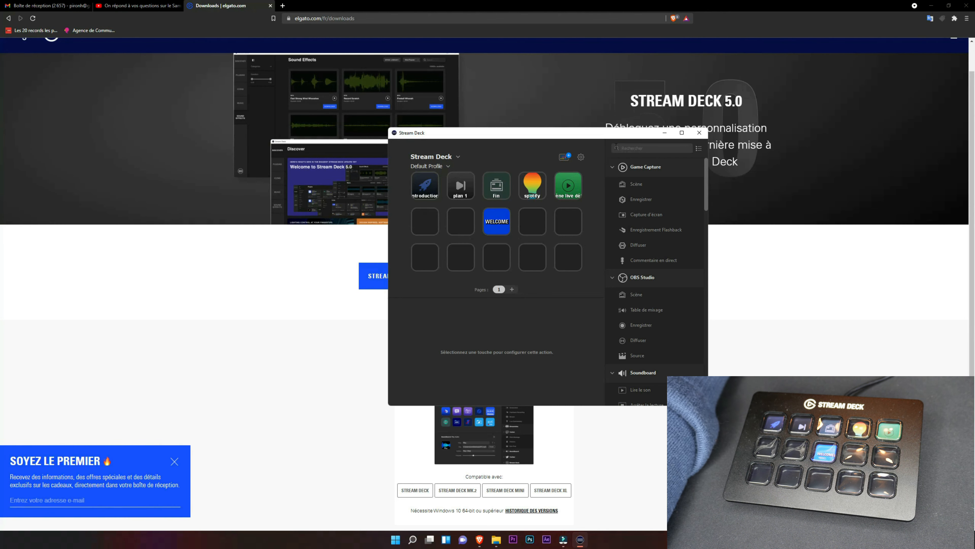
scroll(640, 176, "down", 15)
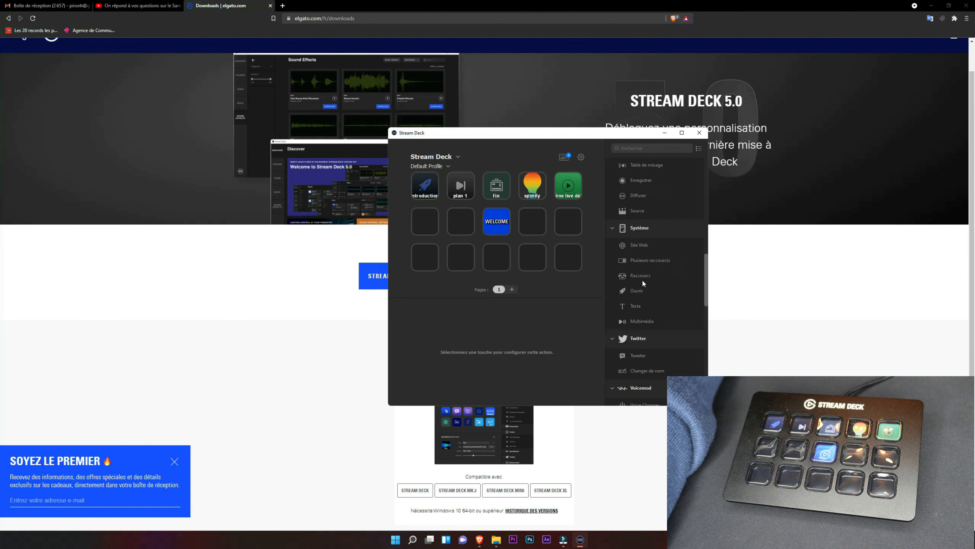
scroll(638, 298, "up", 5)
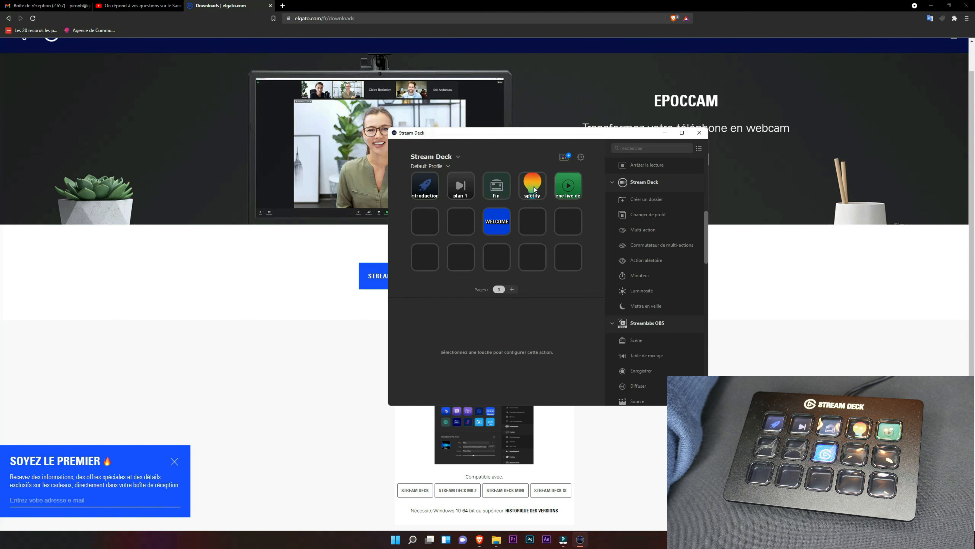
- Move the spotify key to the bottom row and back to its original place in the top row
left_click_drag(534, 189, 542, 261)
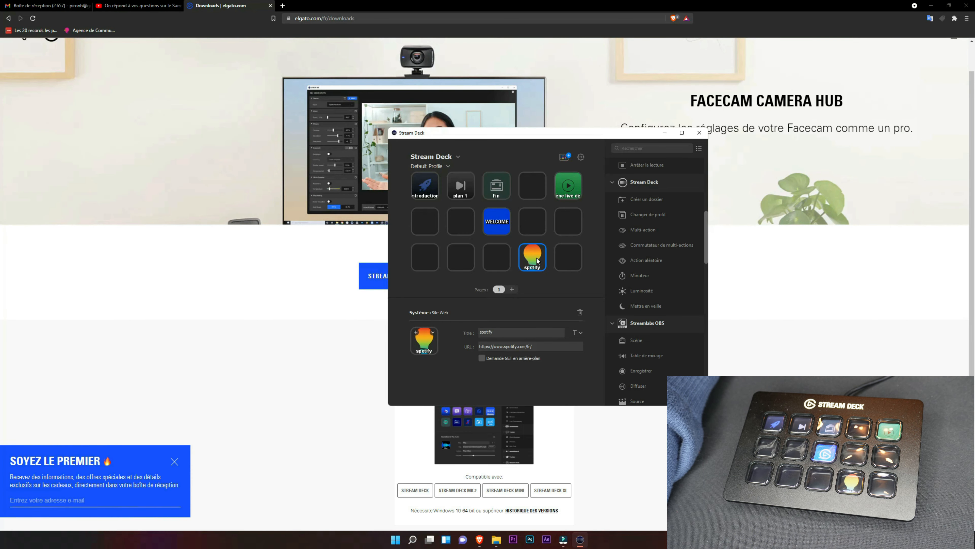
left_click_drag(536, 258, 542, 192)
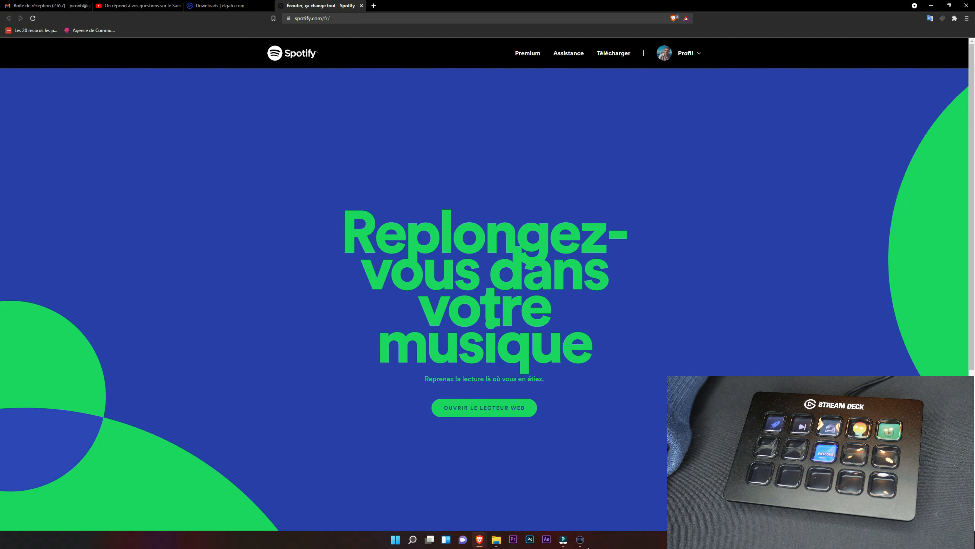
- Switch from the browser back to Stream Deck and examine the URL assigned to the spotify key
left_click(580, 539)
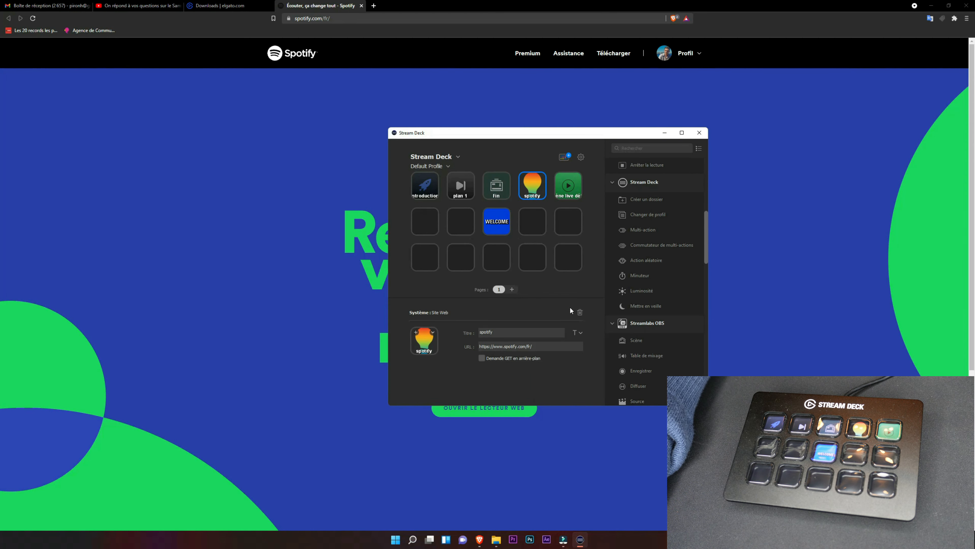
left_click_drag(540, 345, 477, 350)
left_click(570, 367)
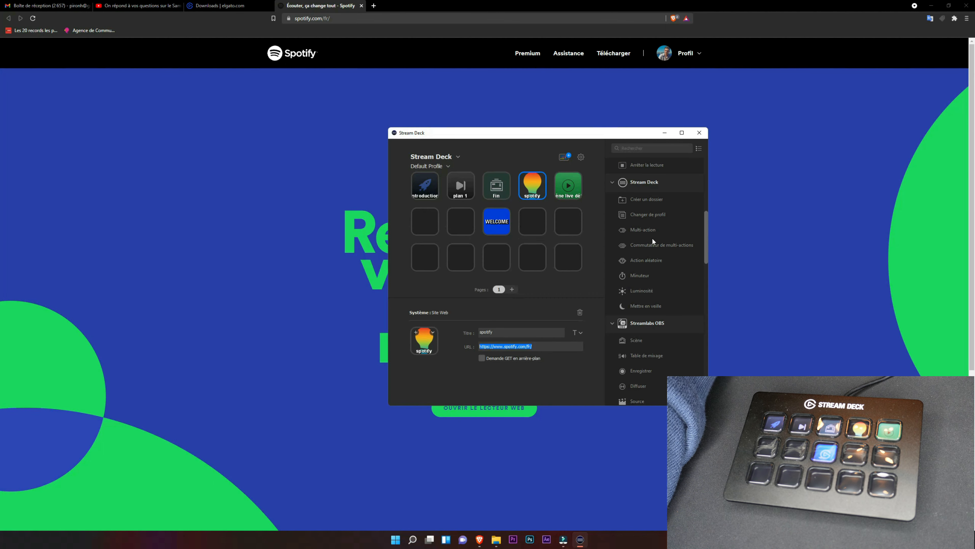
- Assign the Système action Site Web to the first key of the bottom row and title it Google
scroll(643, 226, "down", 10)
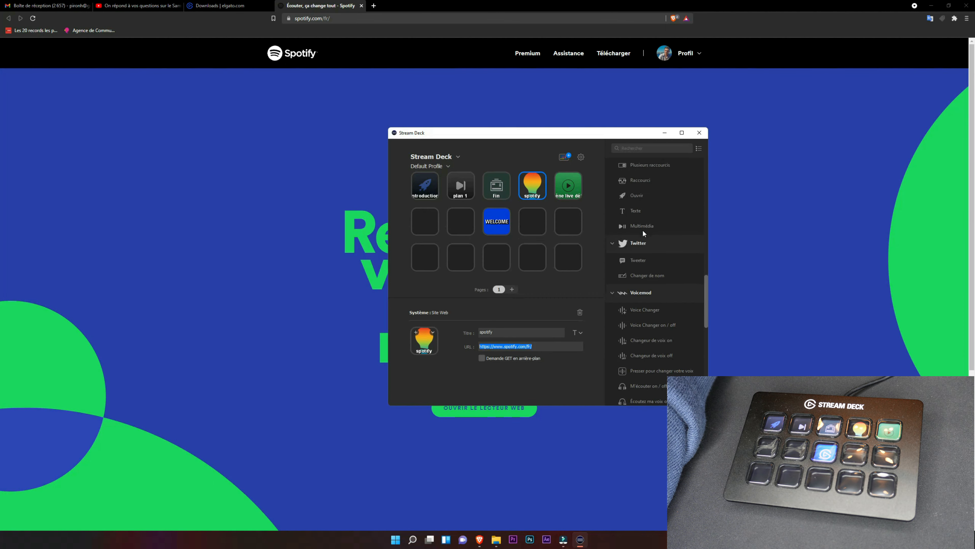
scroll(641, 237, "down", 12)
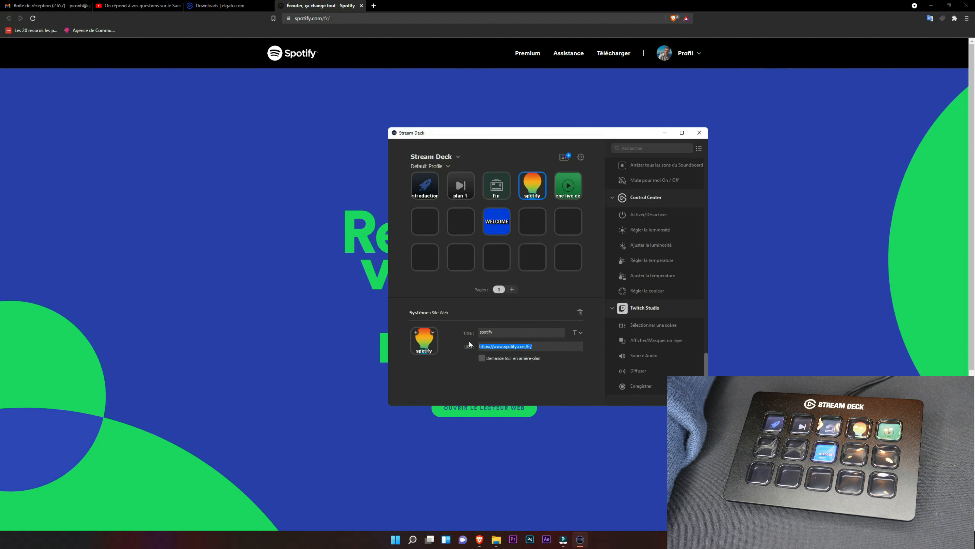
scroll(636, 354, "up", 10)
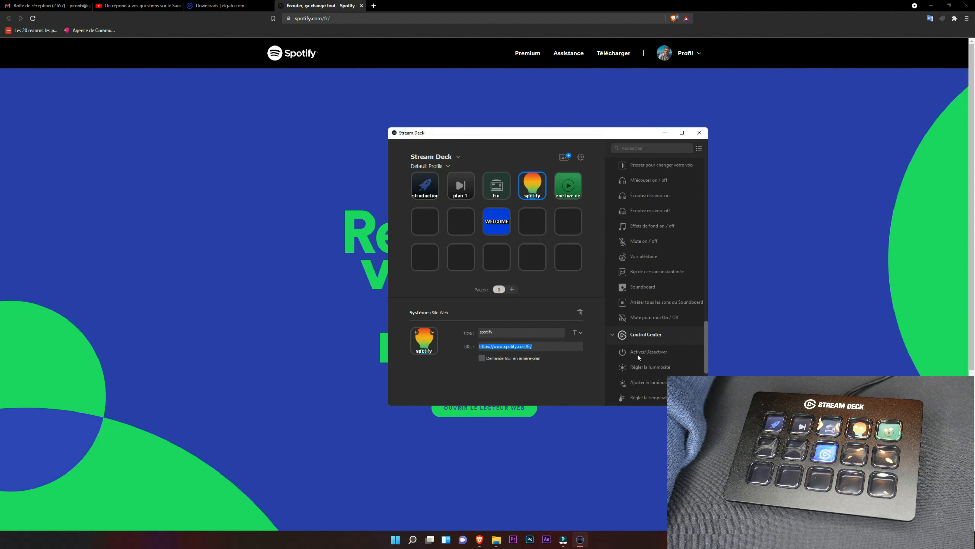
scroll(653, 276, "up", 4)
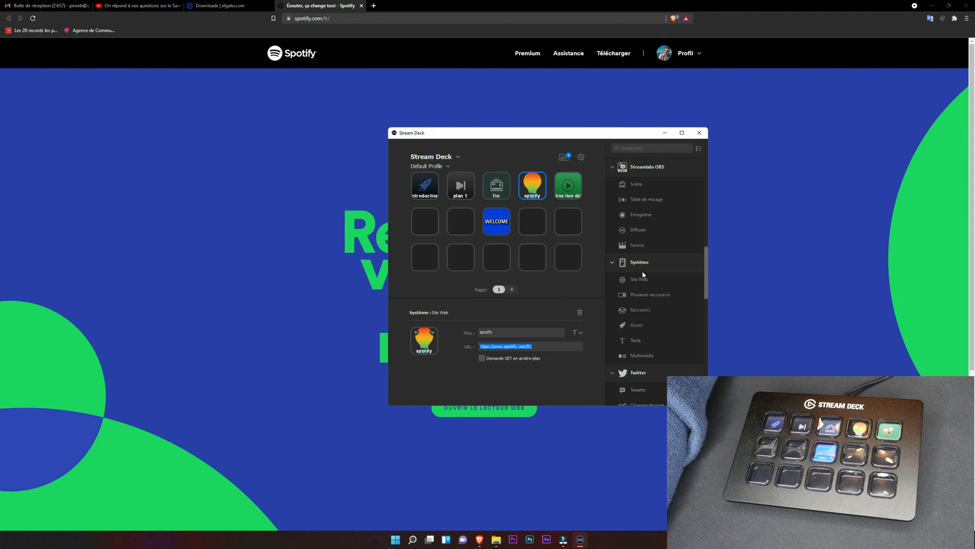
left_click_drag(639, 277, 425, 257)
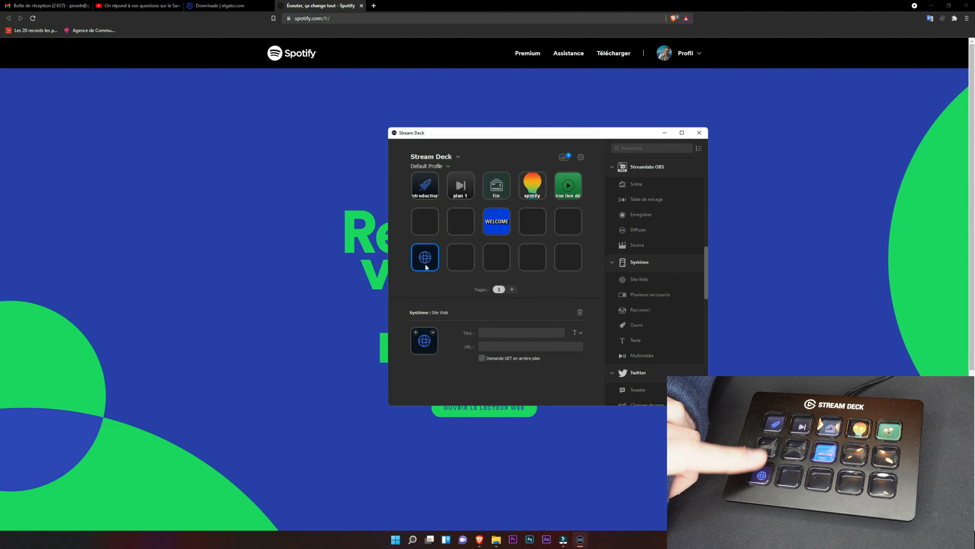
left_click(499, 333)
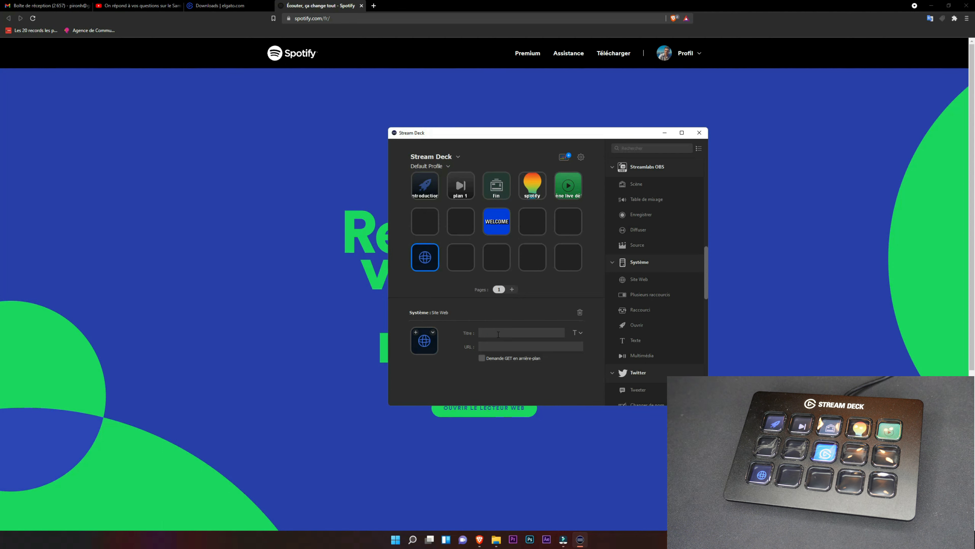
type("Google")
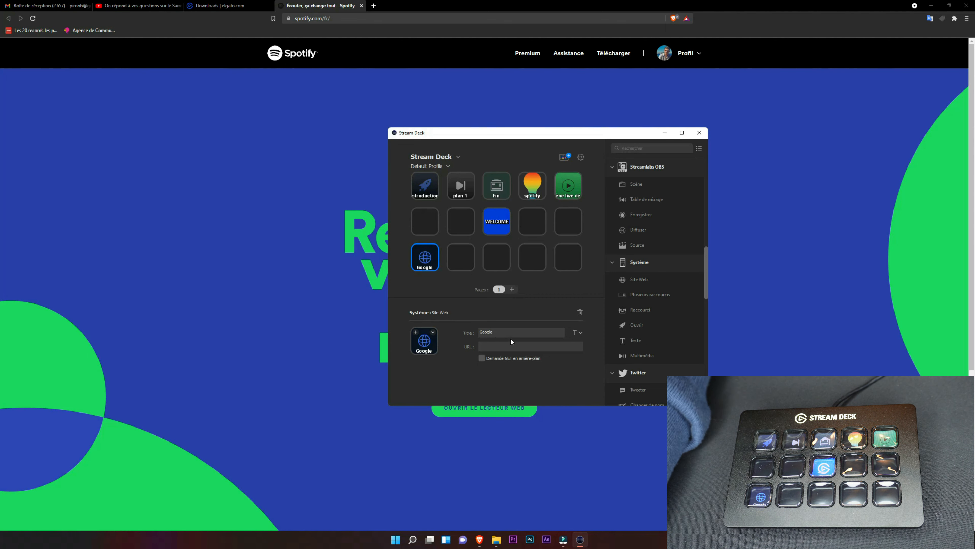
left_click(496, 345)
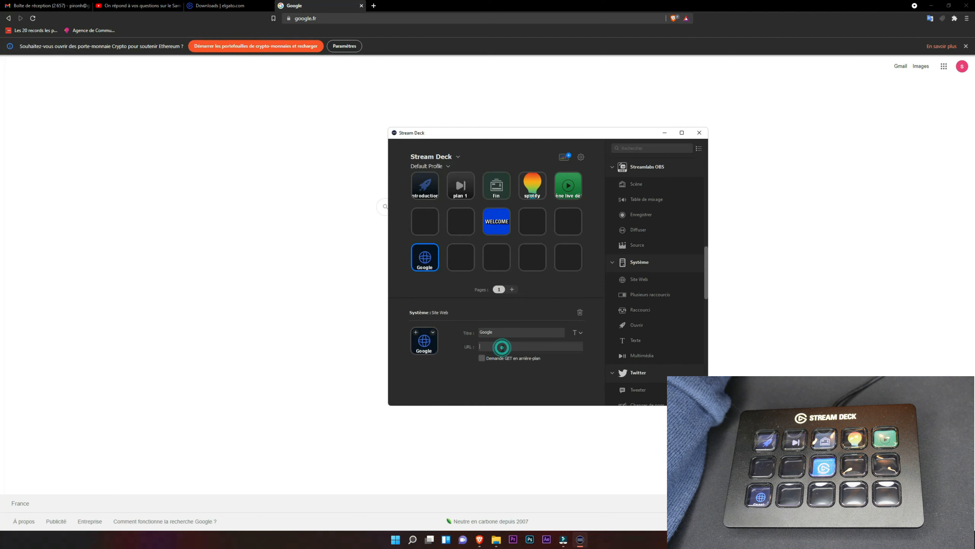
left_click(311, 271)
left_click(312, 18)
key("ctrl+c")
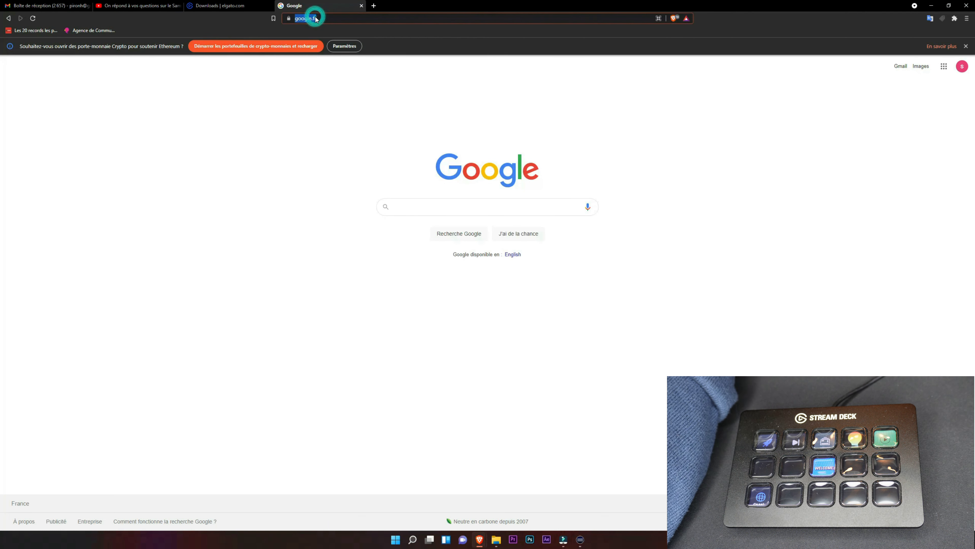
left_click(580, 542)
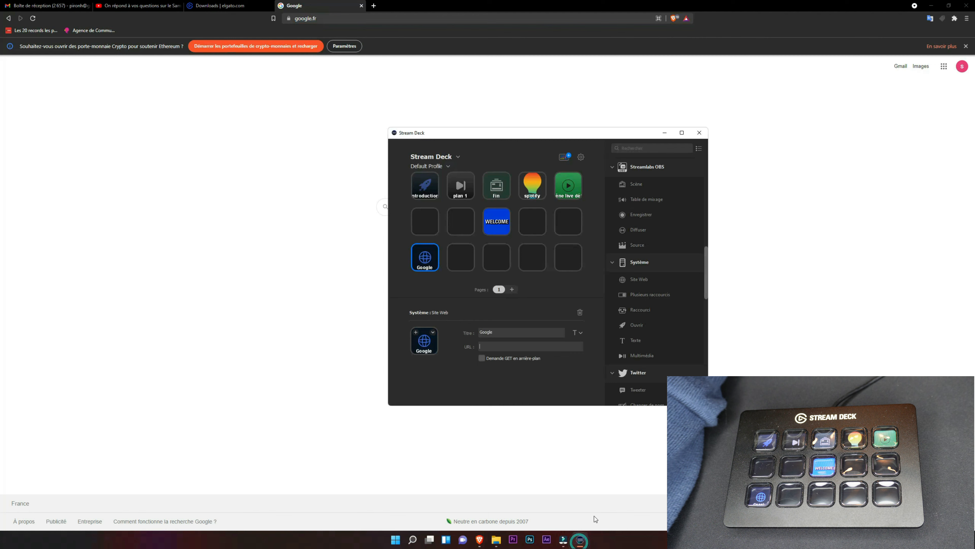
key("ctrl+v")
left_click(568, 372)
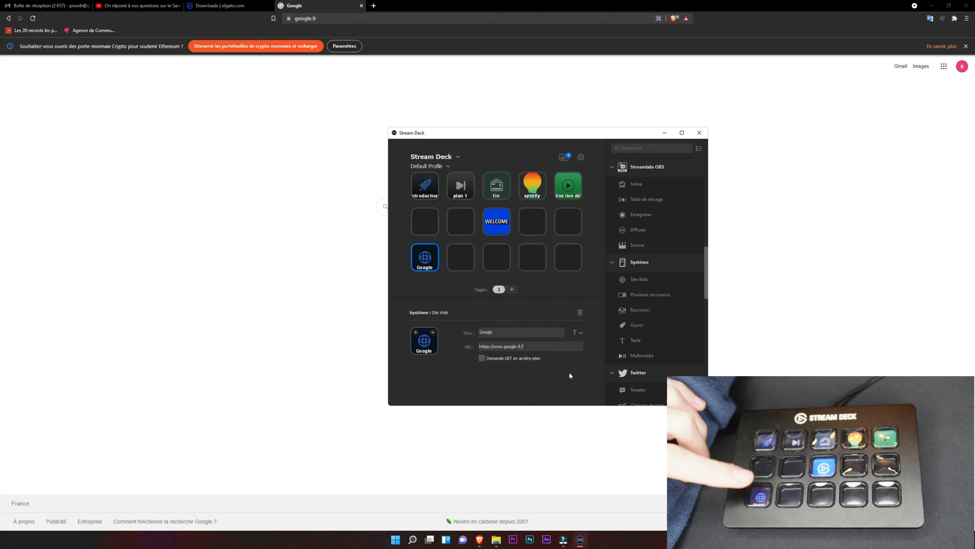
- Open the icon library for the Google key, search it for "google" and clear the search
left_click(417, 334)
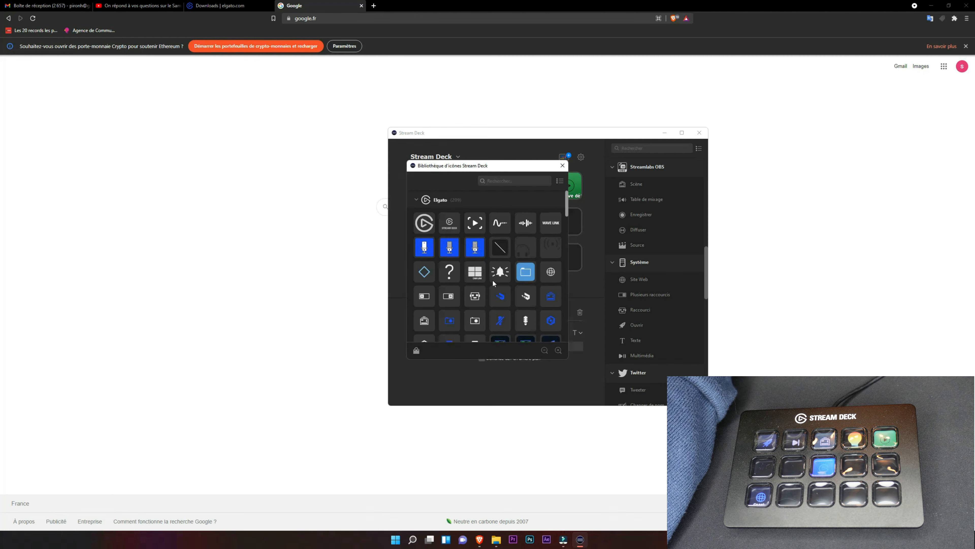
scroll(483, 314, "down", 5)
scroll(483, 314, "up", 4)
left_click(497, 178)
type("google")
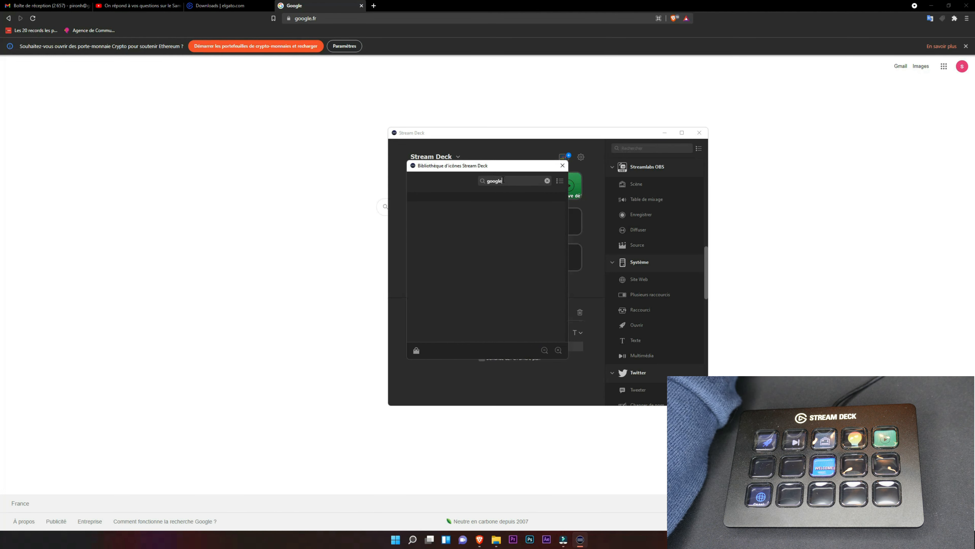
left_click(547, 181)
- Assign the white letter T icon from the Elgato icon library to the Google key
scroll(484, 323, "down", 10)
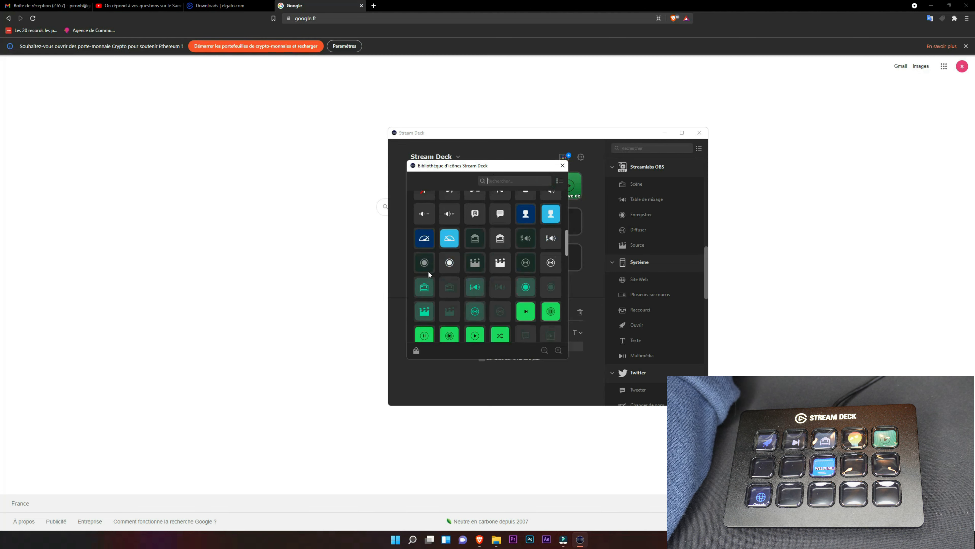
left_click(550, 296)
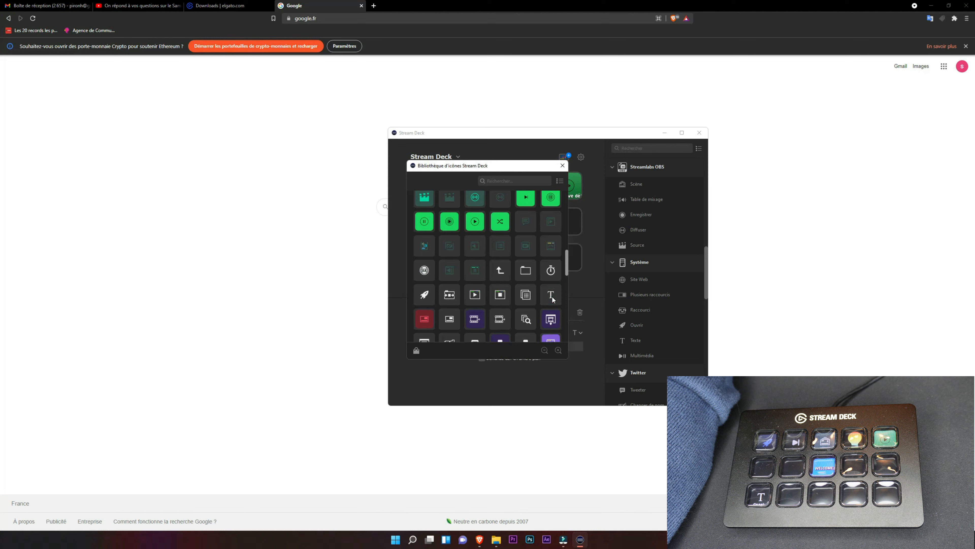
scroll(545, 317, "down", 3)
scroll(546, 273, "up", 2)
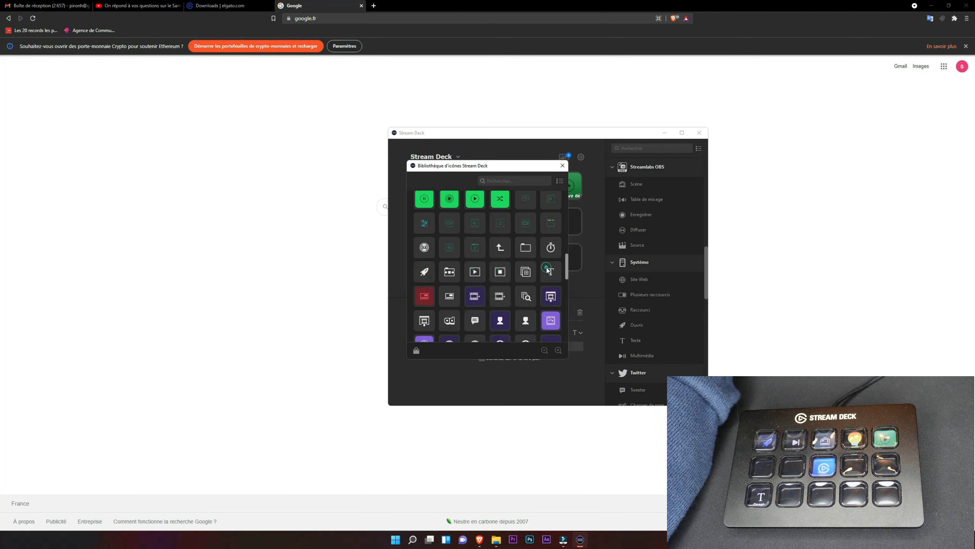
- Try the green play icon and the blue folder icon on the Google key
scroll(548, 272, "up", 2)
left_click(470, 247)
scroll(476, 265, "up", 8)
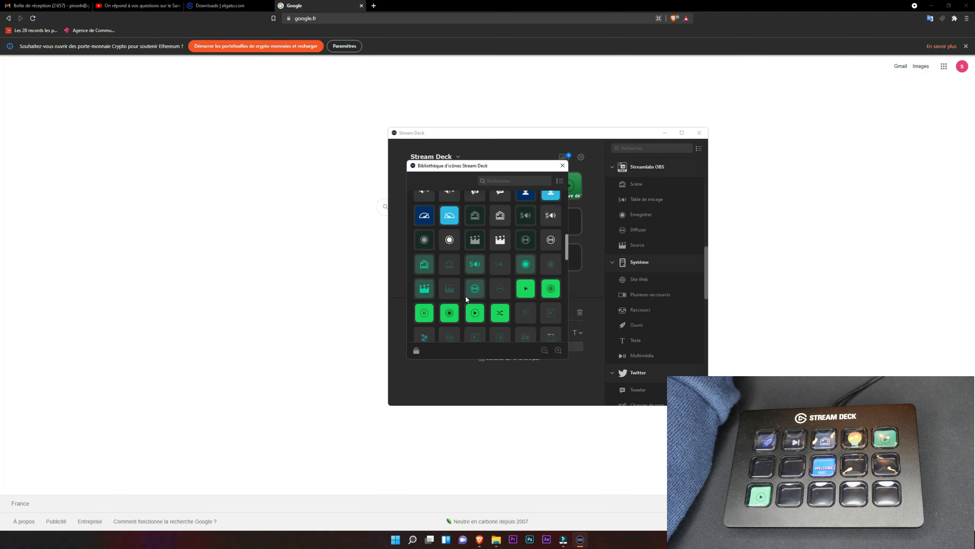
left_click(525, 272)
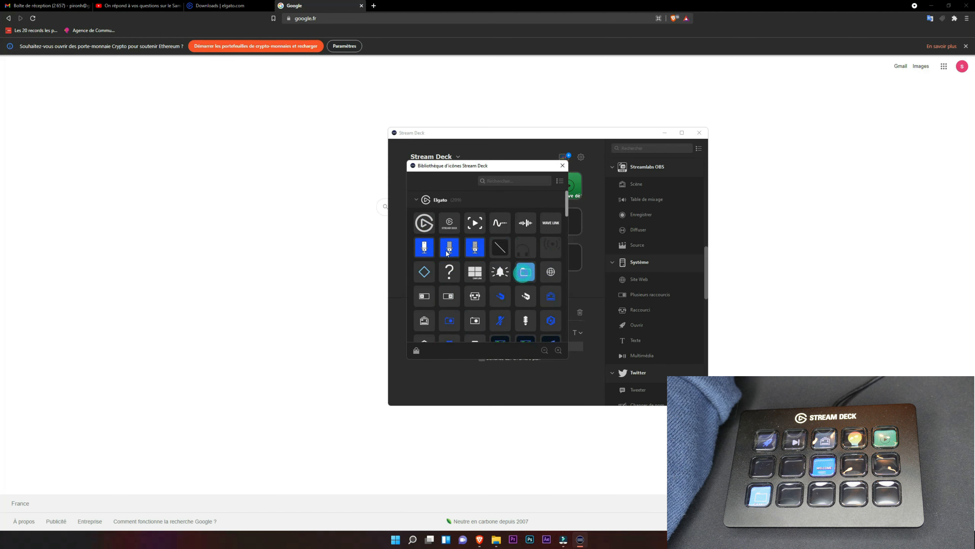
- Assign a blue microphone icon from the Elgato icon set to the Google key and close the icon library
left_click(417, 201)
left_click(417, 200)
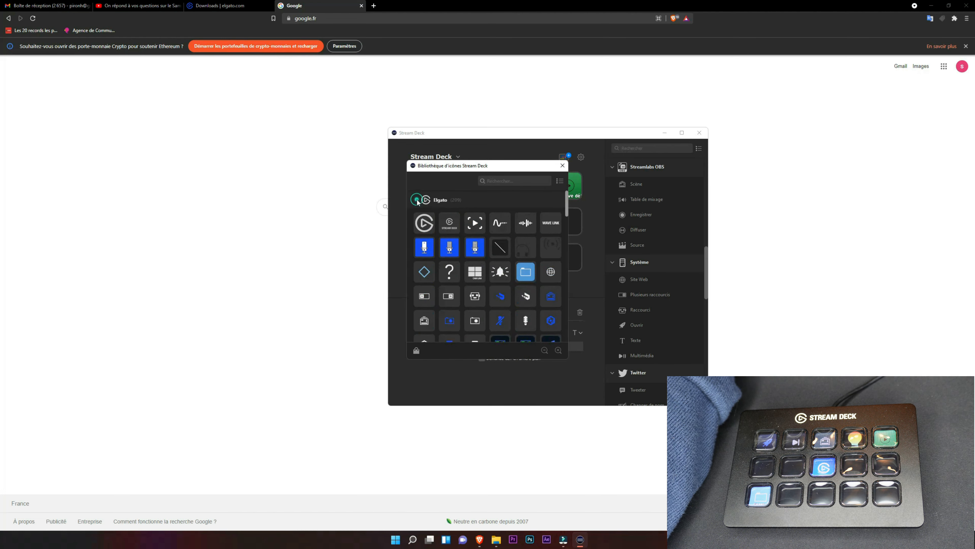
left_click(475, 247)
left_click(562, 165)
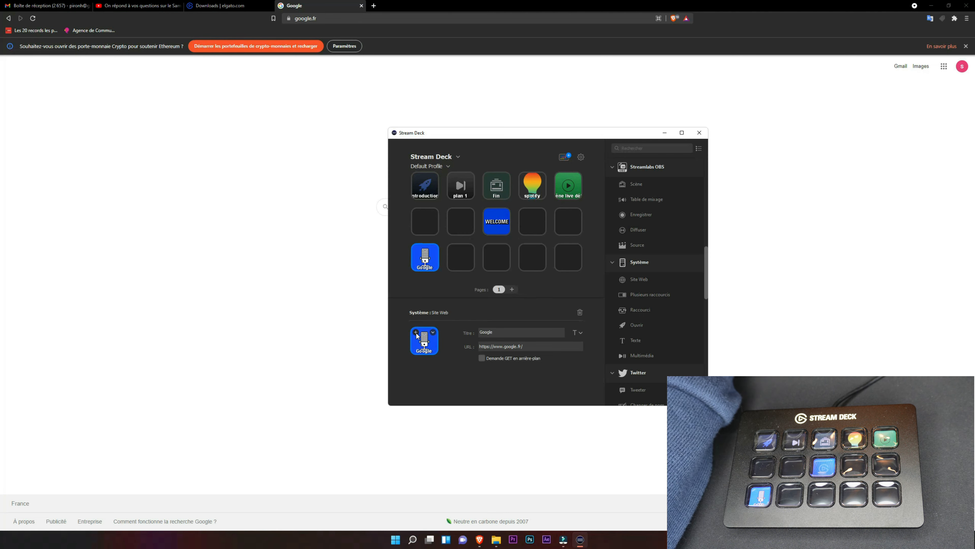
- Examine how the existing Introduction, plan 1 and Fin keys are set up as OBS Studio scene actions
scroll(658, 287, "up", 7)
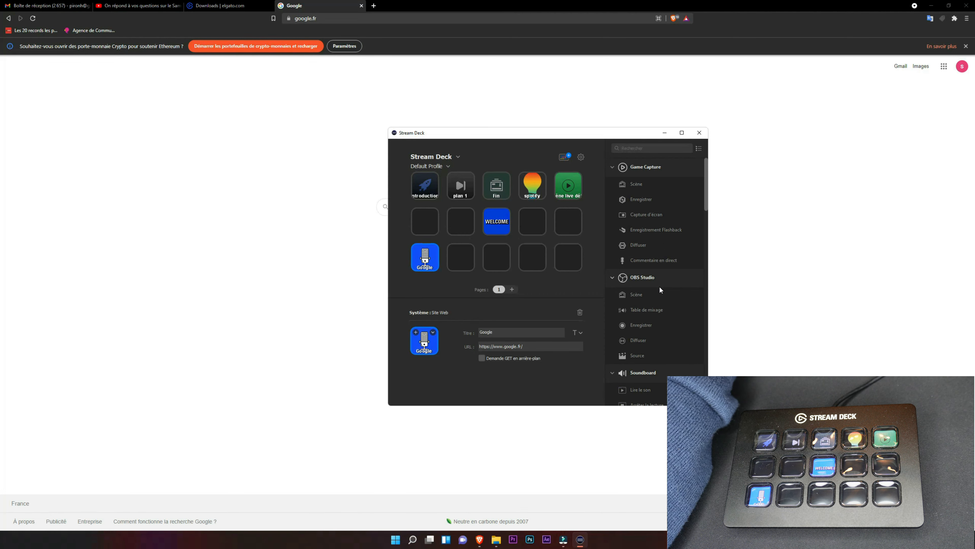
left_click(419, 193)
left_click(456, 193)
left_click(493, 192)
left_click(453, 195)
left_click(430, 200)
left_click(470, 193)
left_click(495, 196)
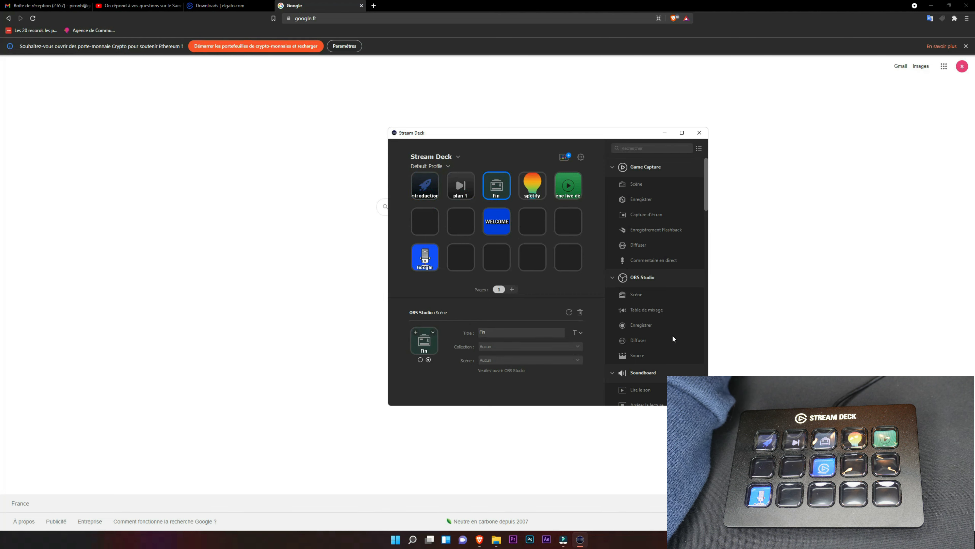
- Assign the OBS Studio Scène action to the first key of the middle row
left_click_drag(637, 295, 424, 221)
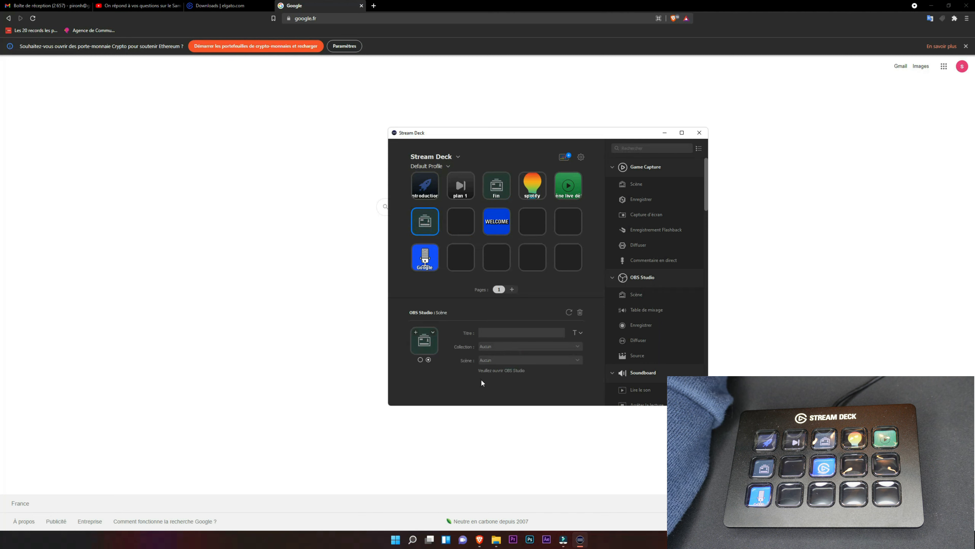
- Find OBS Studio with a system search for "obs", launch it and cancel the missing files dialog
left_click(417, 539)
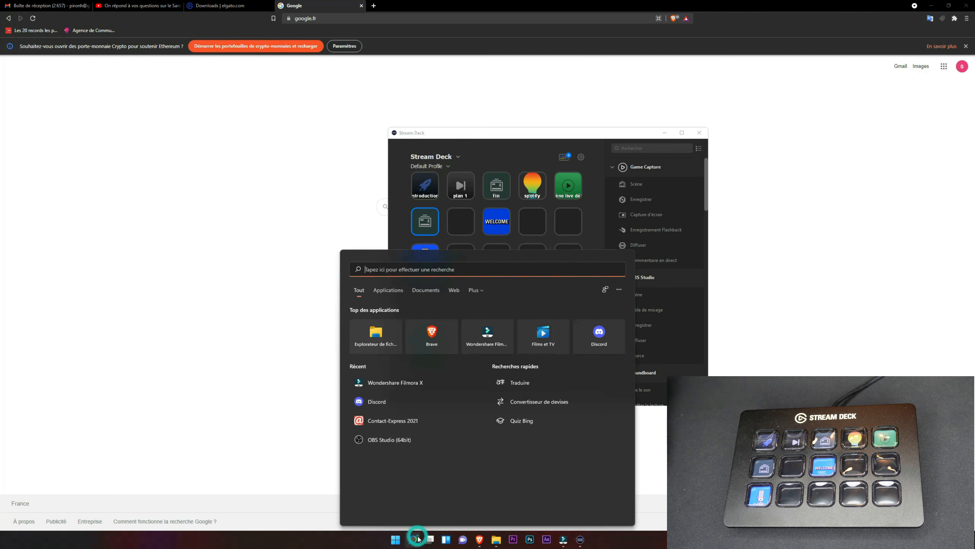
type("obs")
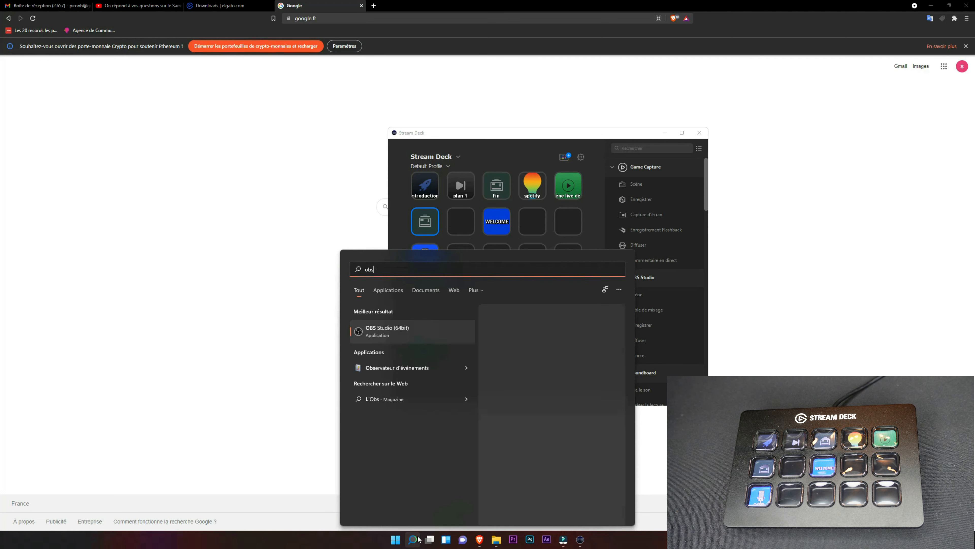
left_click(419, 539)
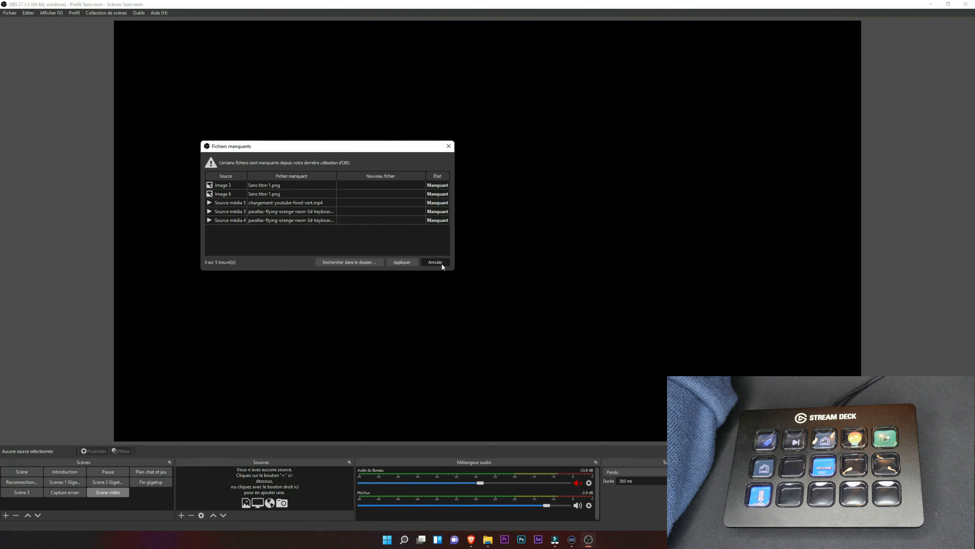
left_click(436, 264)
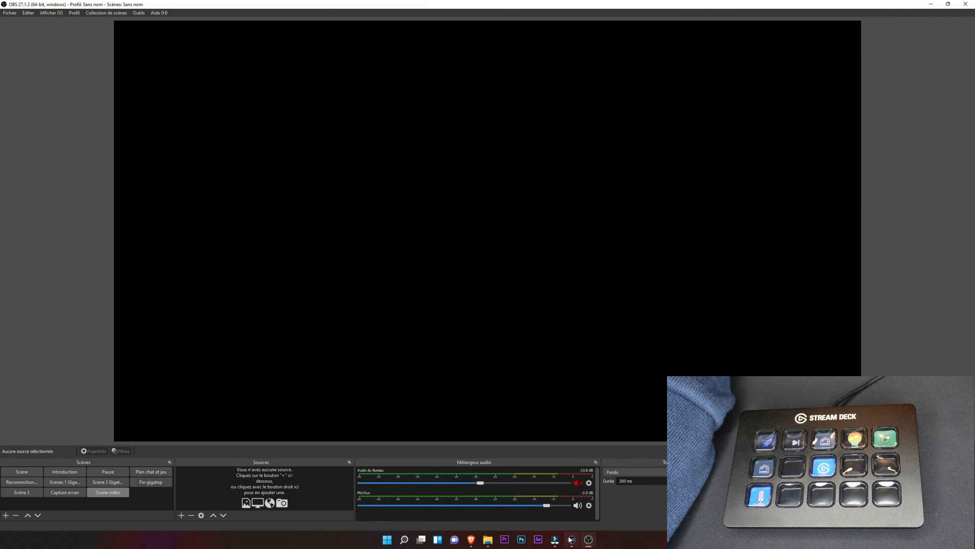
- Check the OBS tools for the Elgato Remote Control for OBS Studio entry and return to Stream Deck
left_click(137, 13)
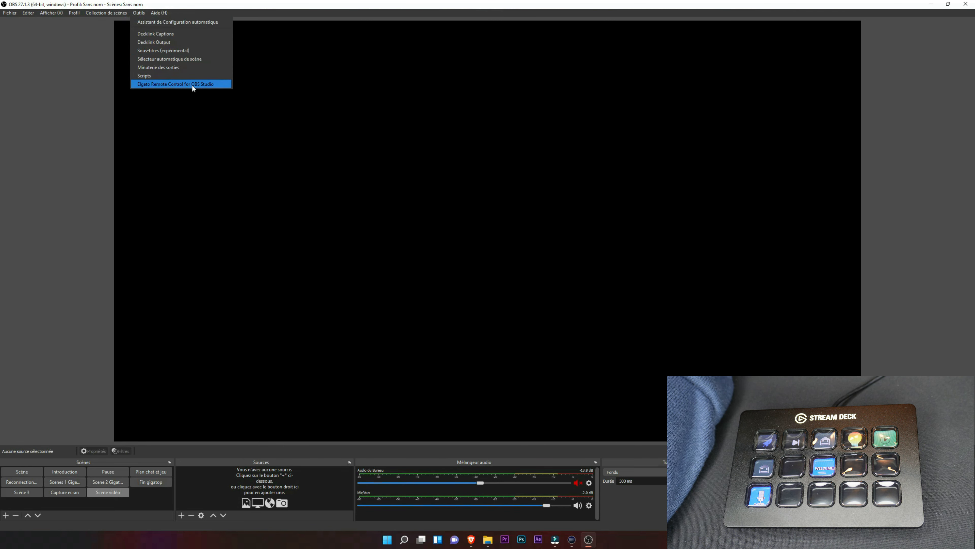
left_click(573, 544)
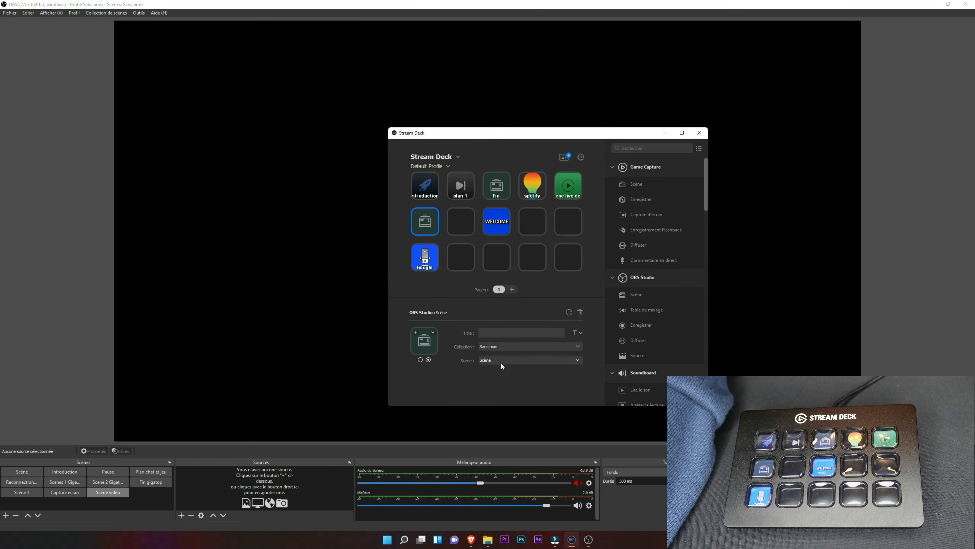
- Review the OBS scenes offered for the new scene key and view the Introduction key's settings for comparison
left_click(515, 362)
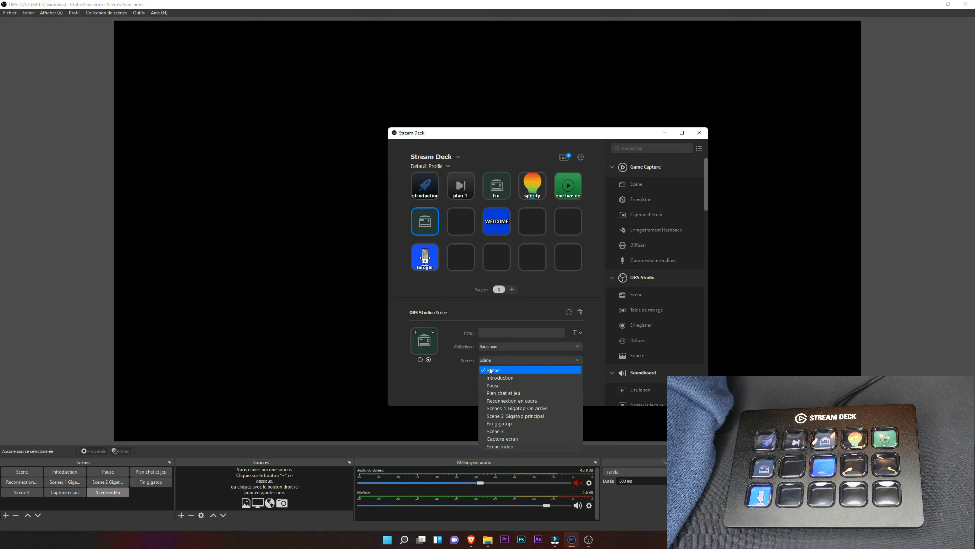
left_click(445, 398)
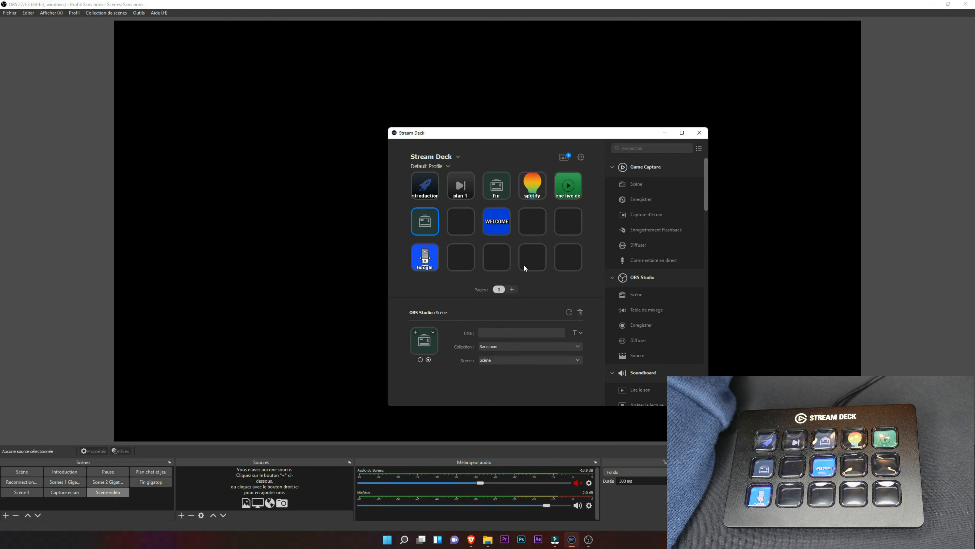
left_click(429, 192)
- Close the Stream Deck window and test the Introduction, plan 1 and Fin keys by switching scenes in OBS Studio
left_click_drag(606, 137, 528, 124)
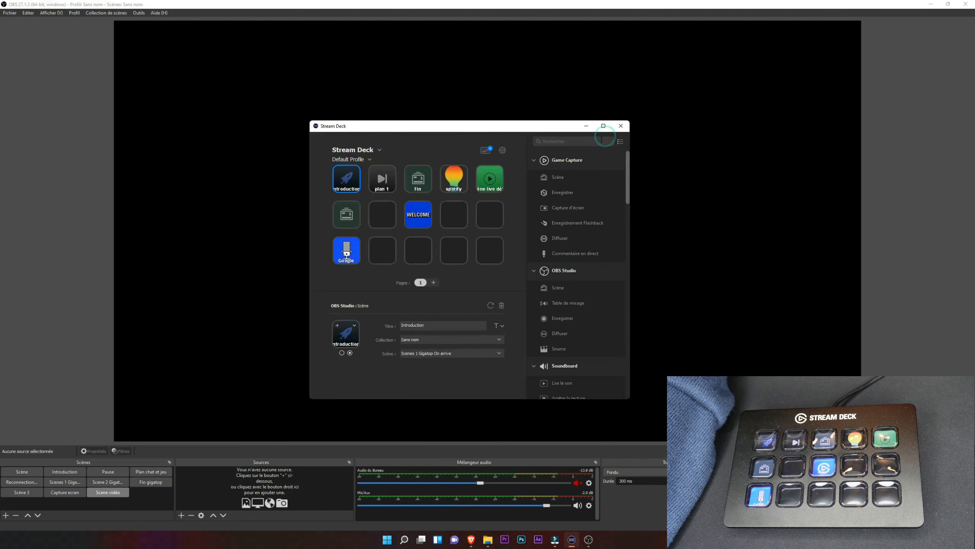
left_click(620, 126)
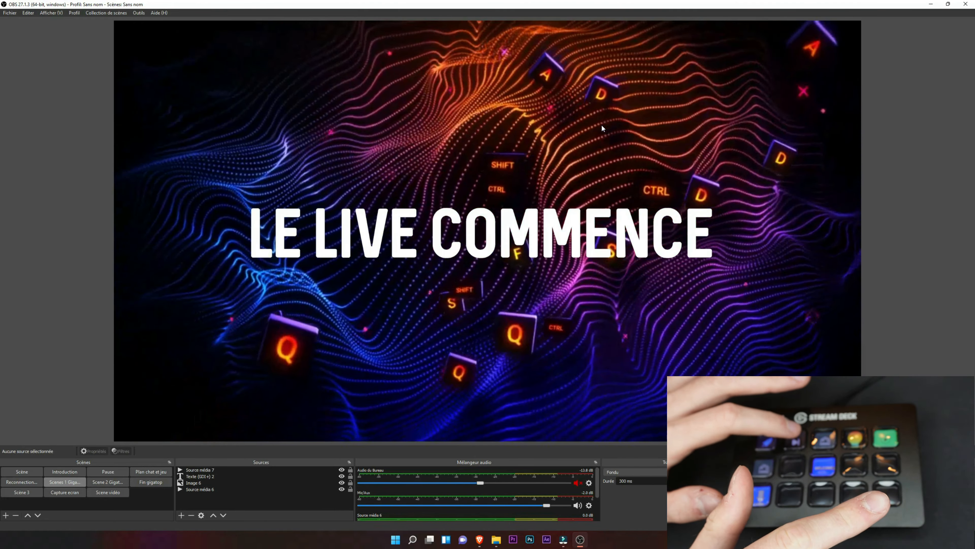
key("F2")
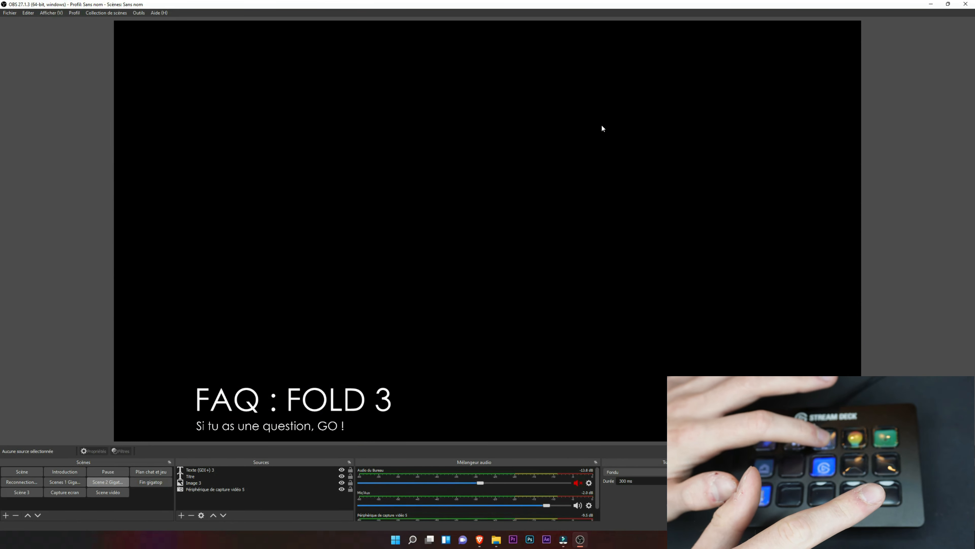
key("F3")
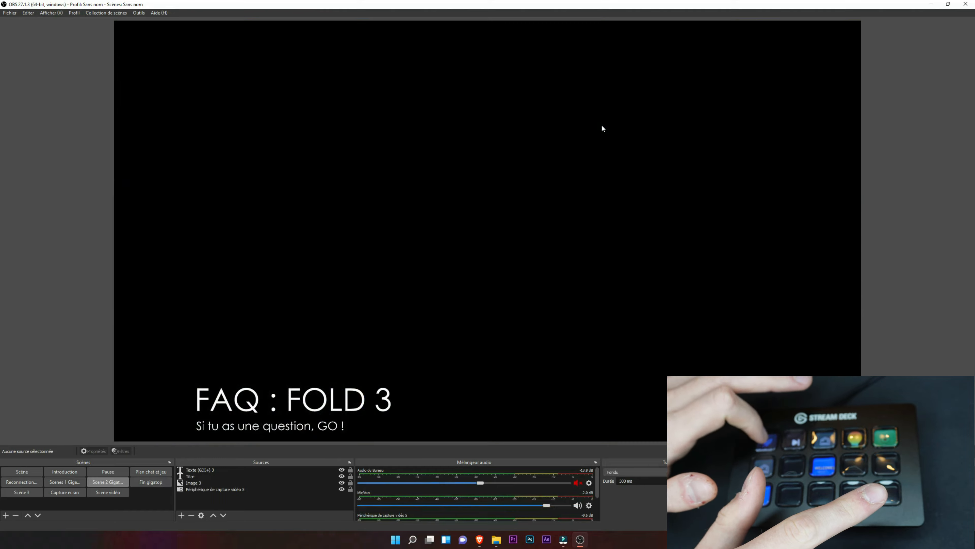
key("F1")
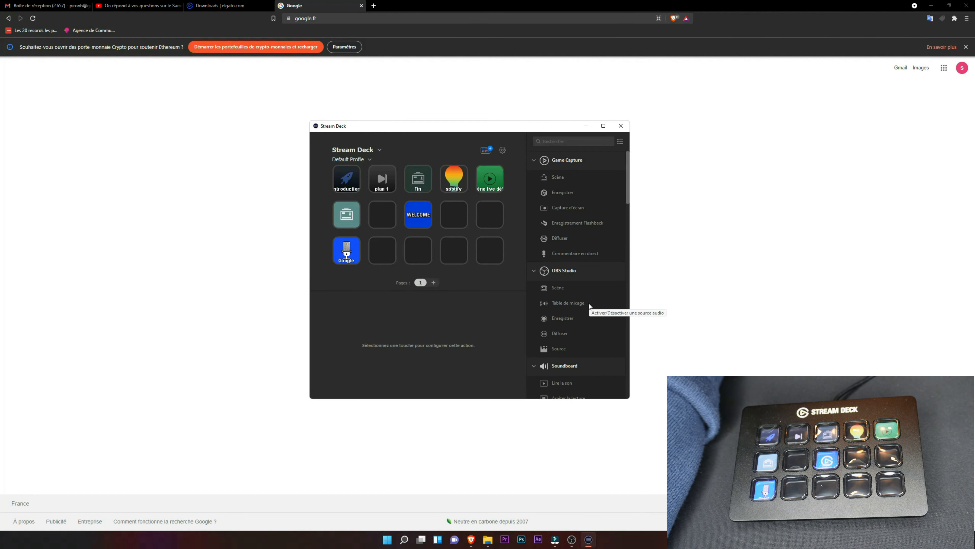